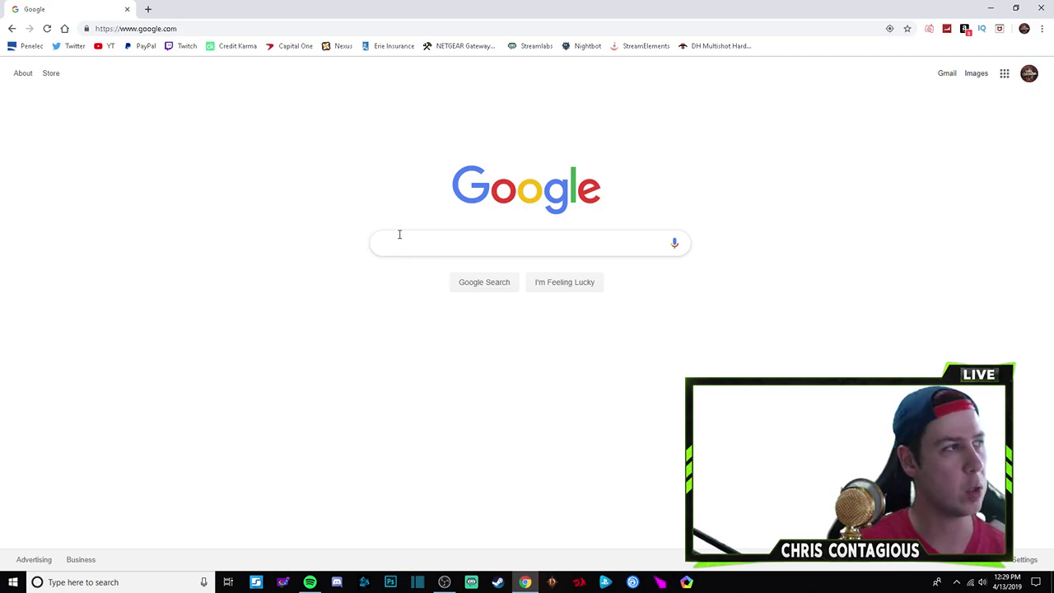
- Search Google for 'memu' from the search box's recent history
click(405, 240)
click(400, 262)
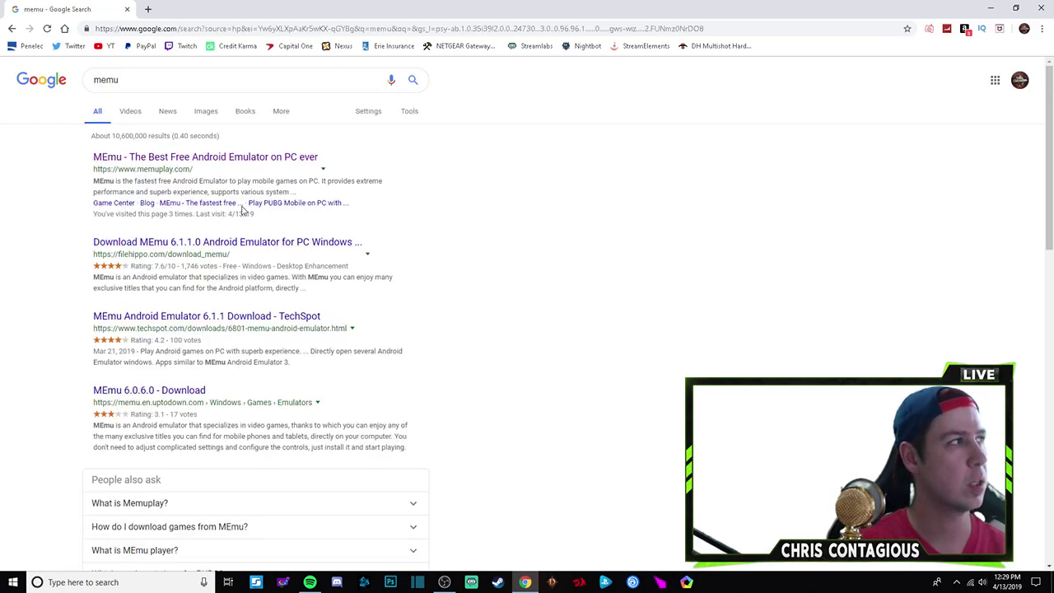
- Open the 'MEmu - The Best Free Android Emulator on PC ever' result
click(267, 157)
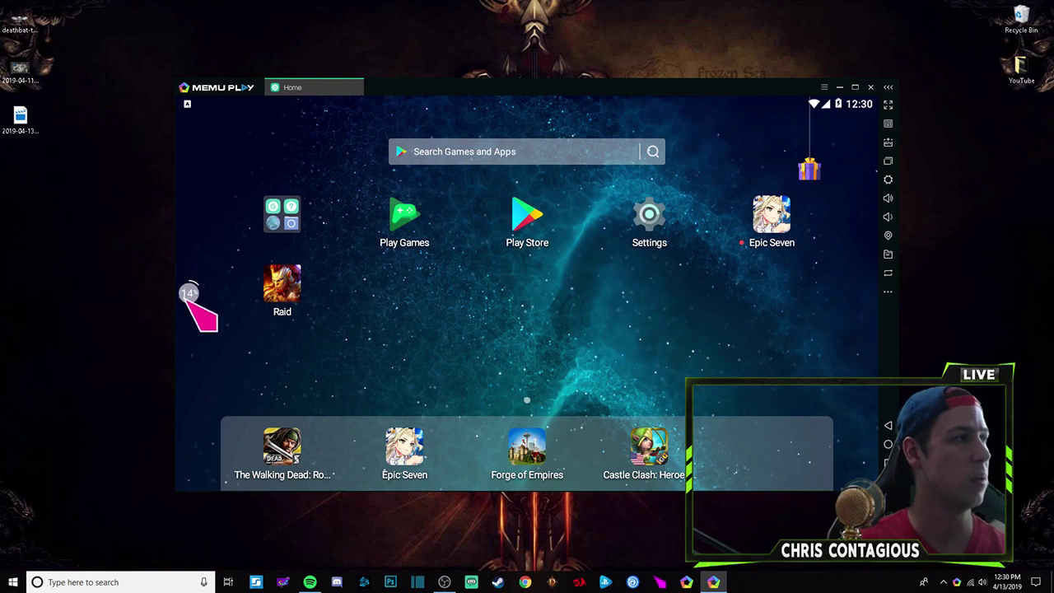
- Run Speed up from the floating performance ball, then switch MEmu Play to full-screen
click(189, 294)
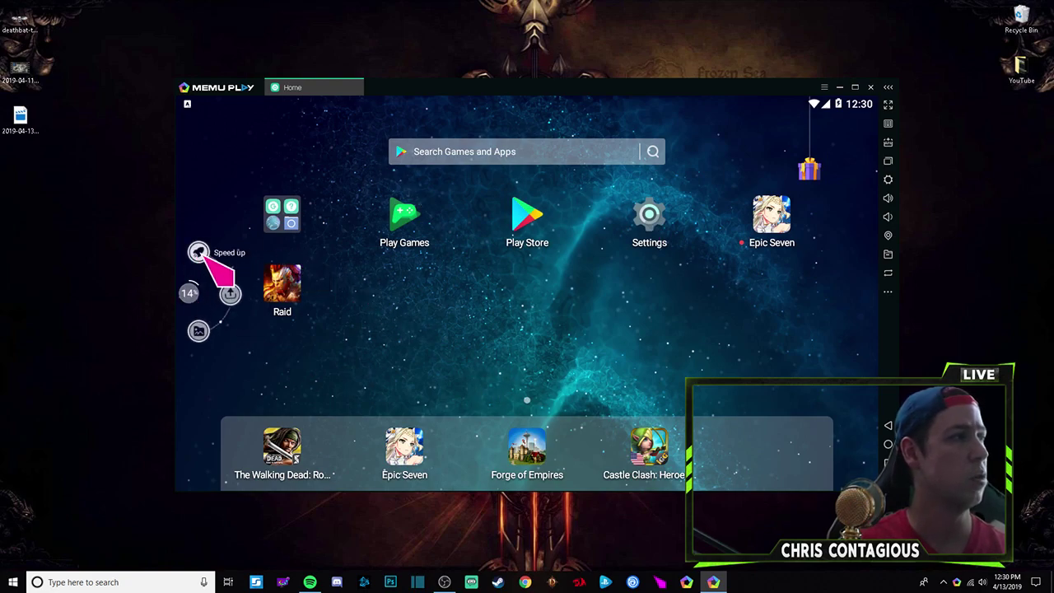
click(202, 254)
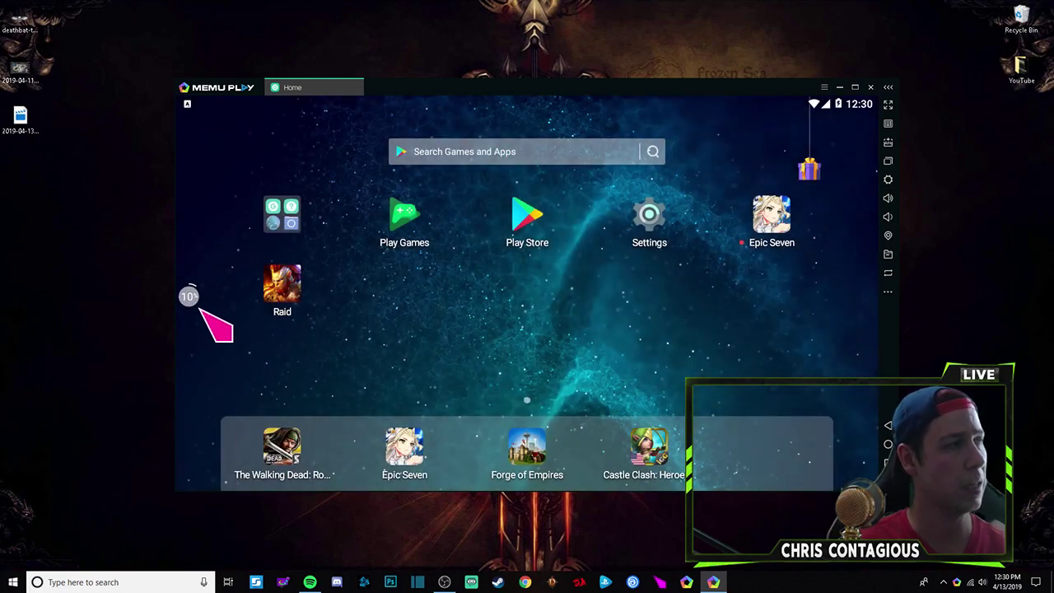
click(188, 296)
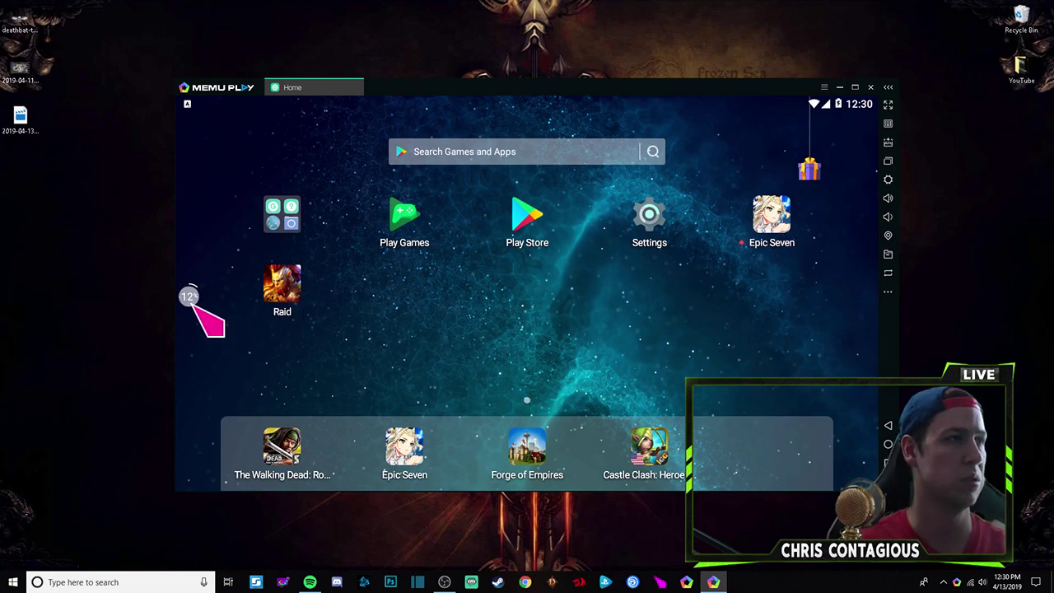
click(889, 104)
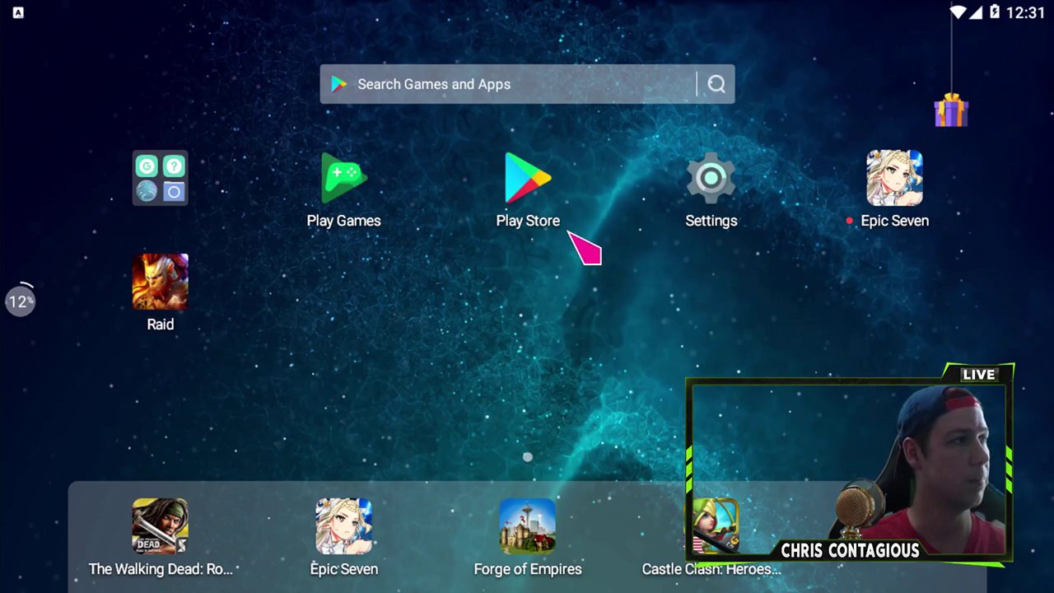
- Launch the Play Store, scroll its home page down and up, and peek at notifications
click(515, 200)
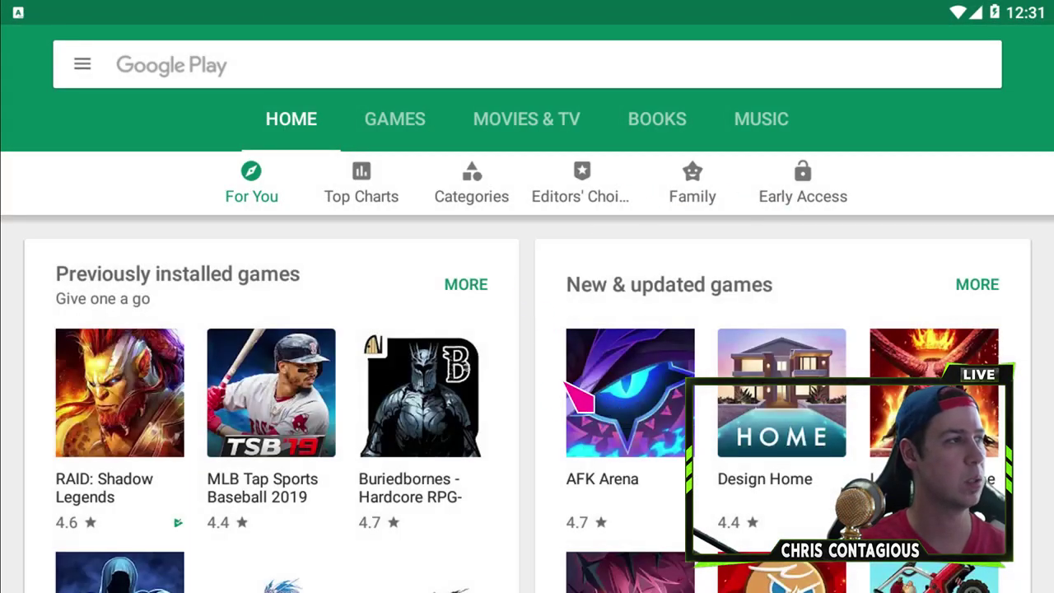
drag(512, 494, 486, 162)
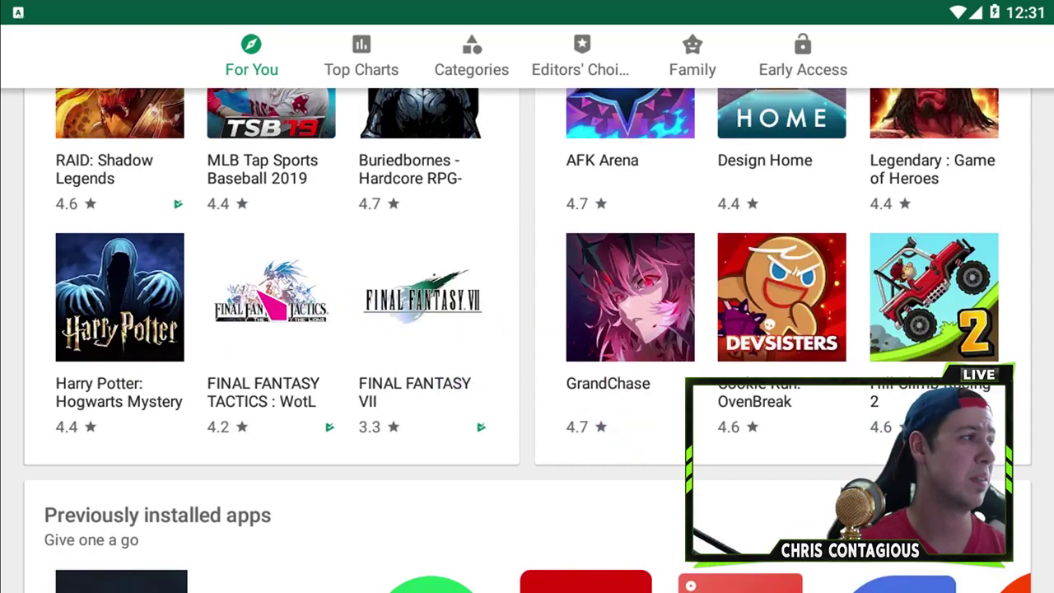
drag(366, 251, 485, 454)
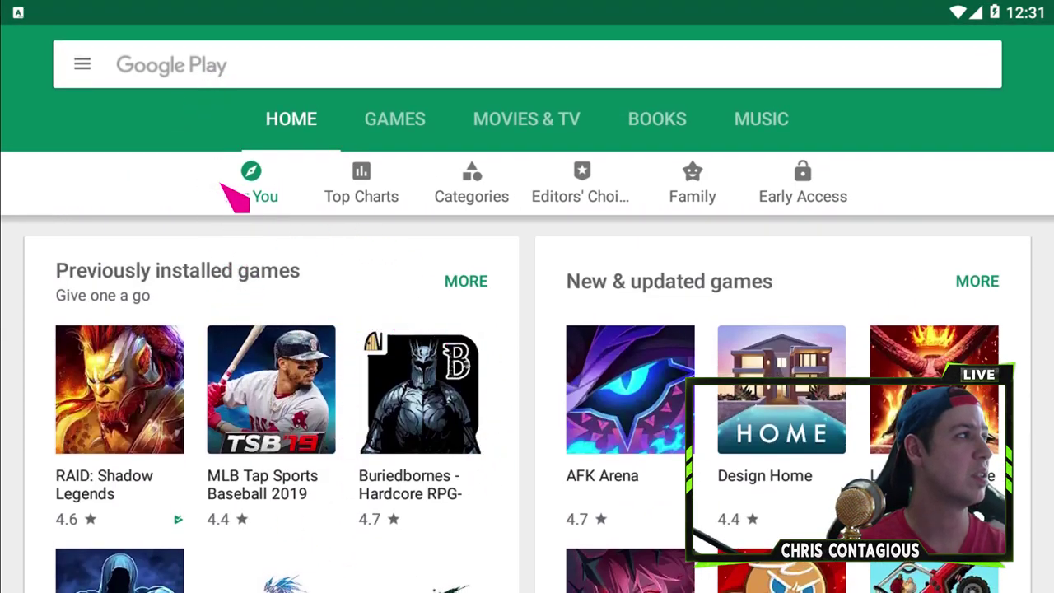
mouse_move(195, 19)
mouse_down()
mouse_move(207, 420)
mouse_move(306, 254)
mouse_up()
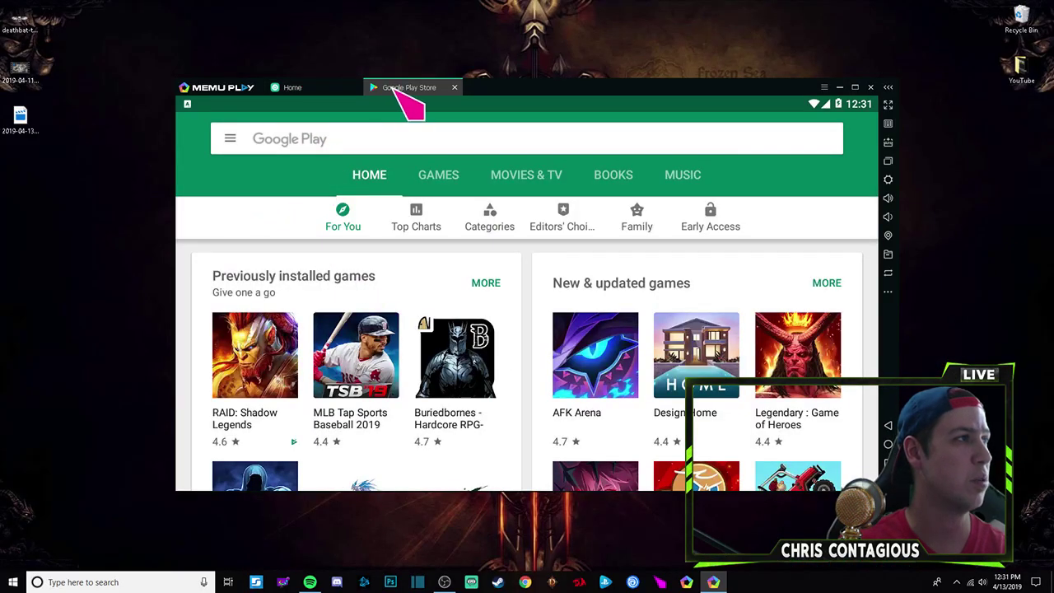
- Return to the Android home screen and launch Raid: Shadow Legends
click(328, 90)
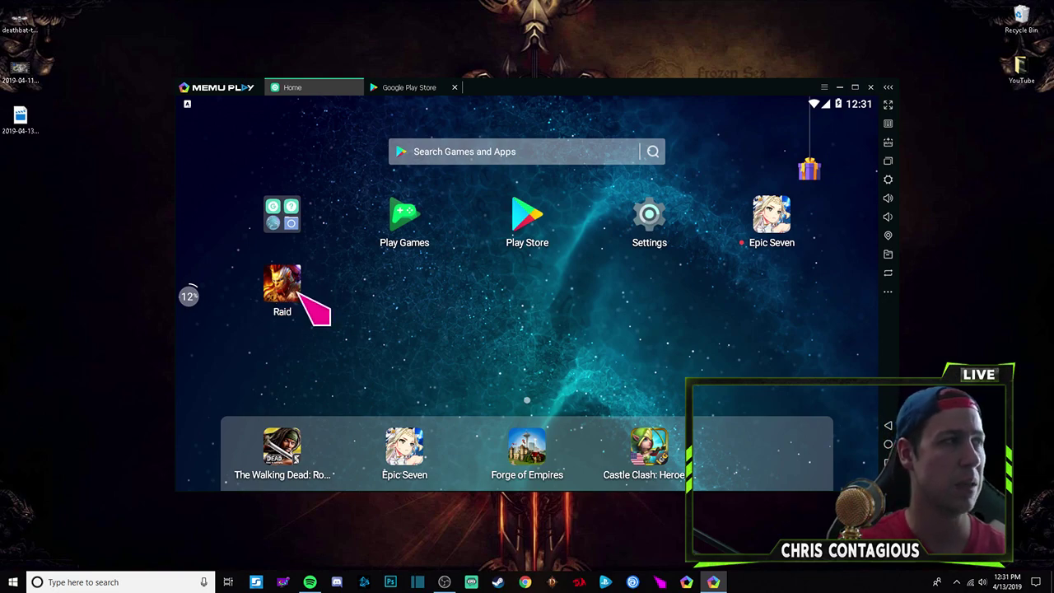
click(294, 290)
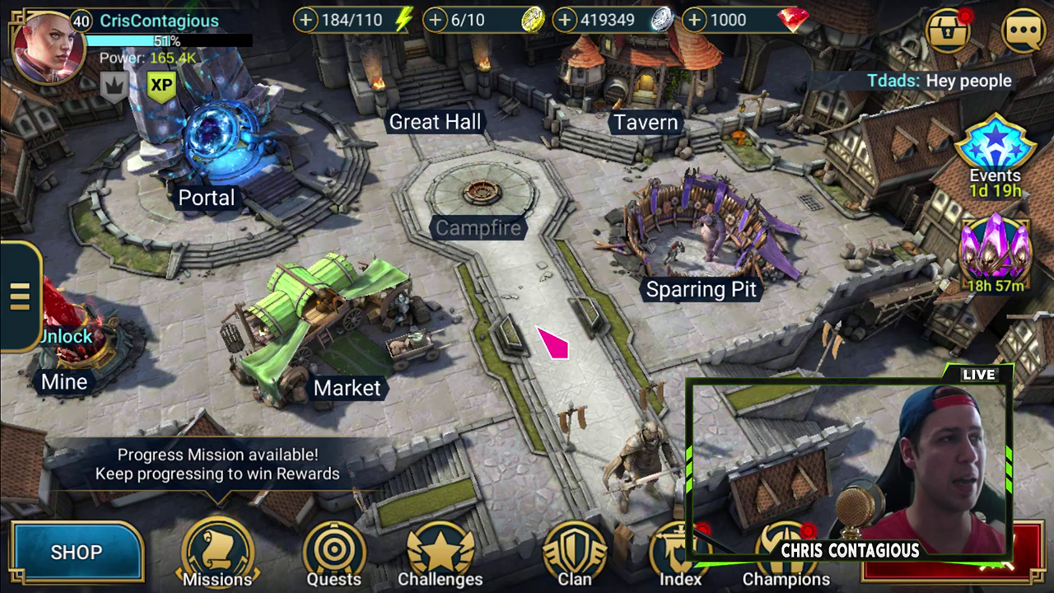
- Zoom the Raid town map in and out around the Portal, Market and Tavern
scroll(571, 305, up, 3)
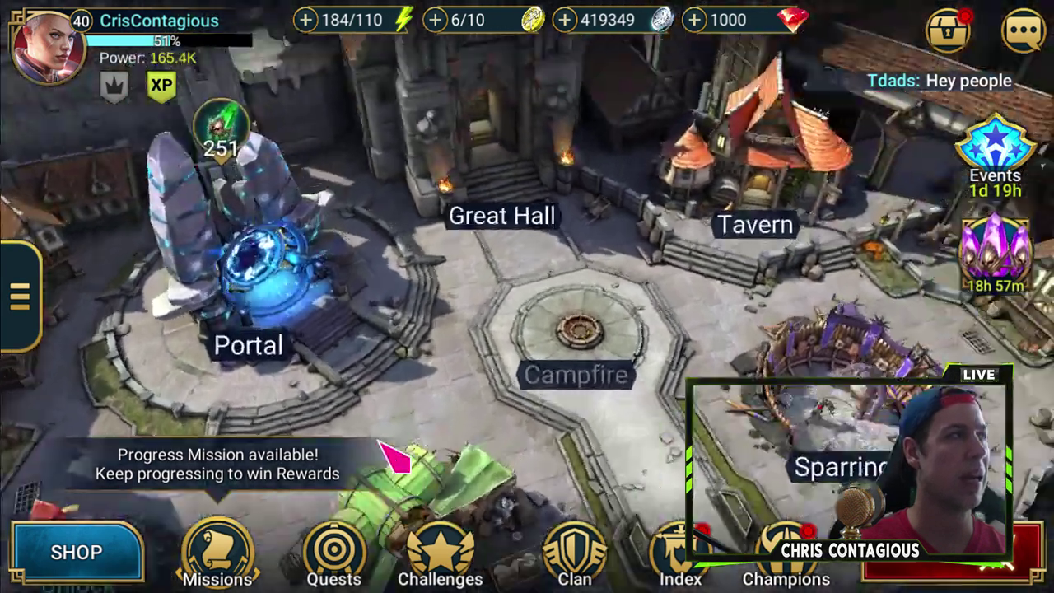
scroll(380, 445, down, 3)
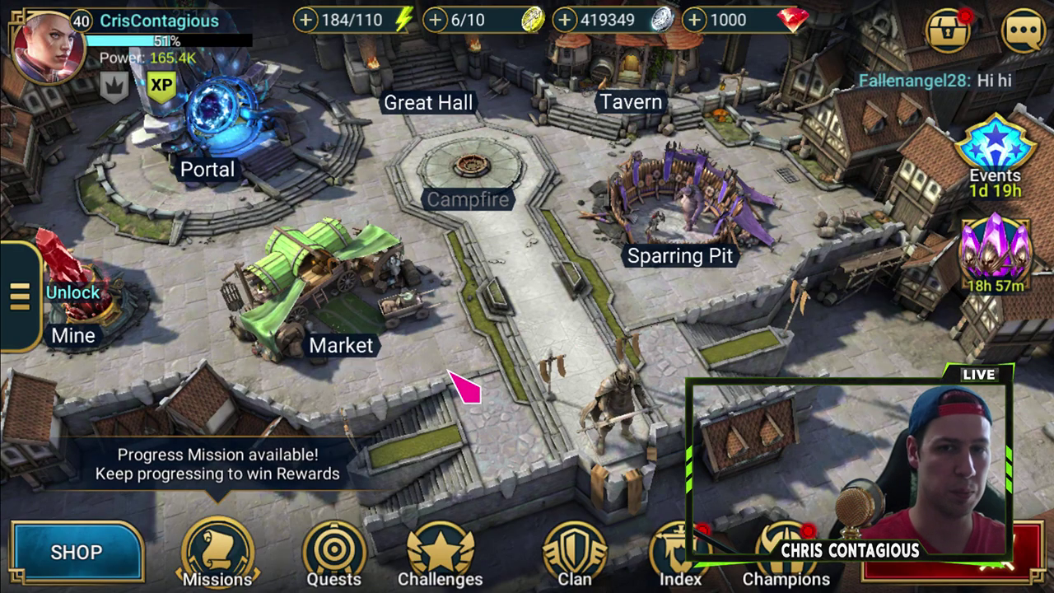
scroll(369, 308, up, 2)
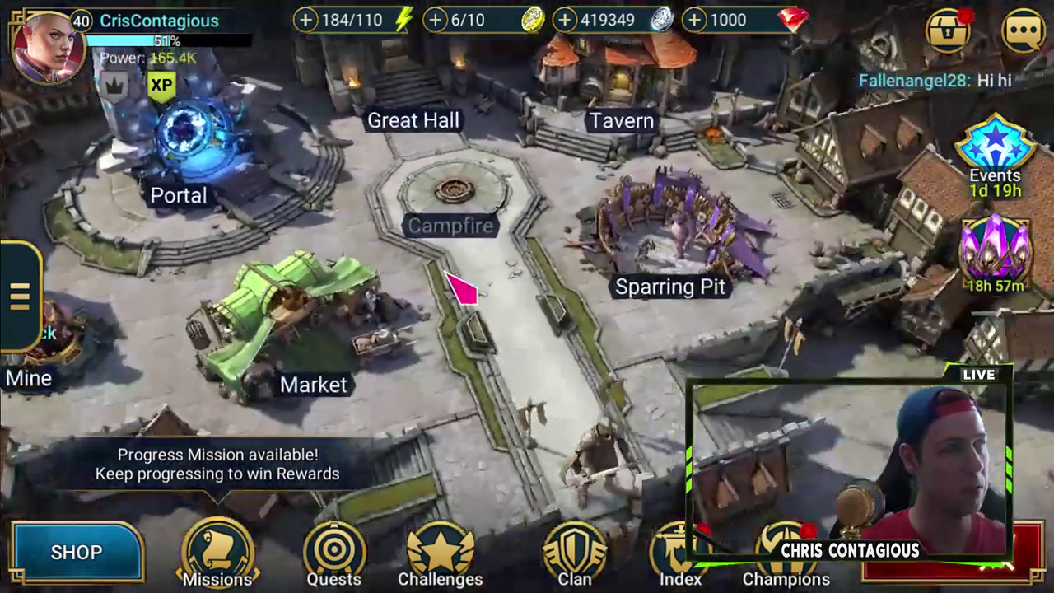